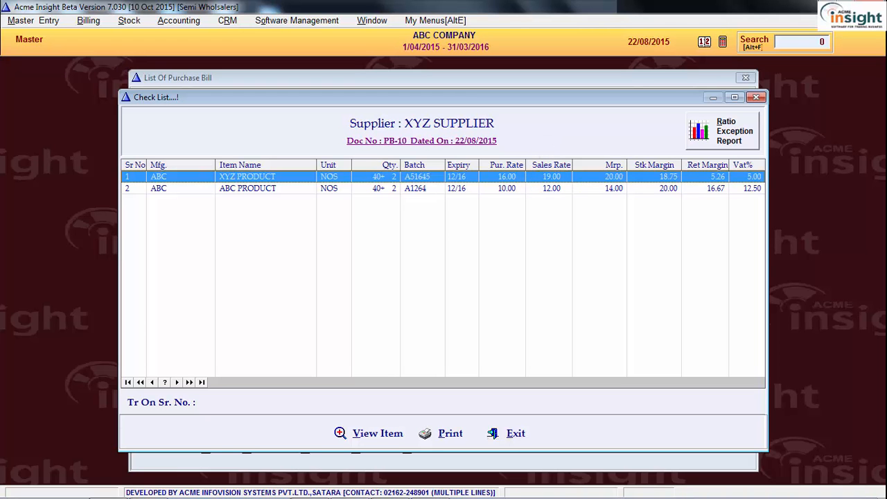
# Step: Set the sales rate of XYZ PRODUCT to 18 in the bill's check list and leave the ABC PRODUCT rate as is
pyautogui.press('Return')
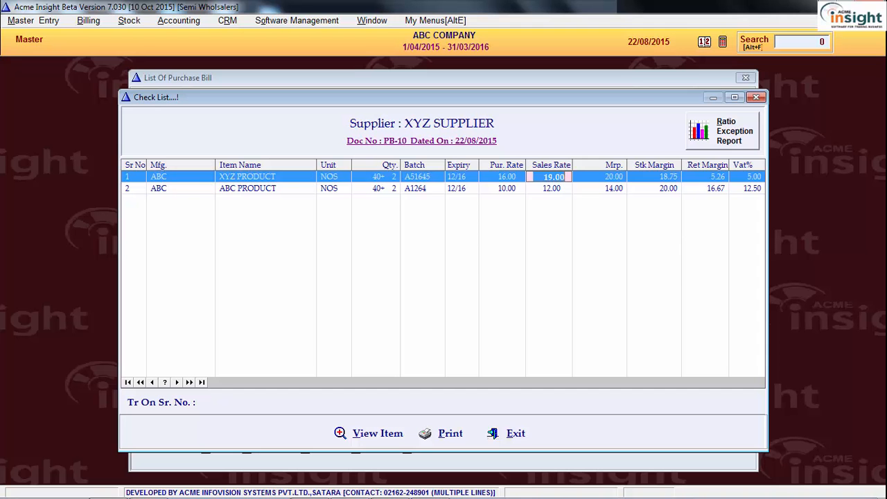
pyautogui.write('18')
pyautogui.press('Return')
pyautogui.press('Return')
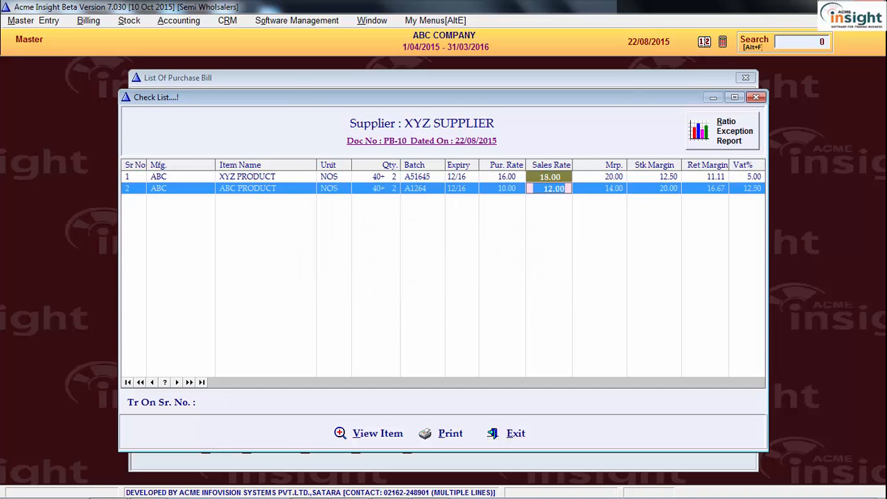
pyautogui.press('Return')
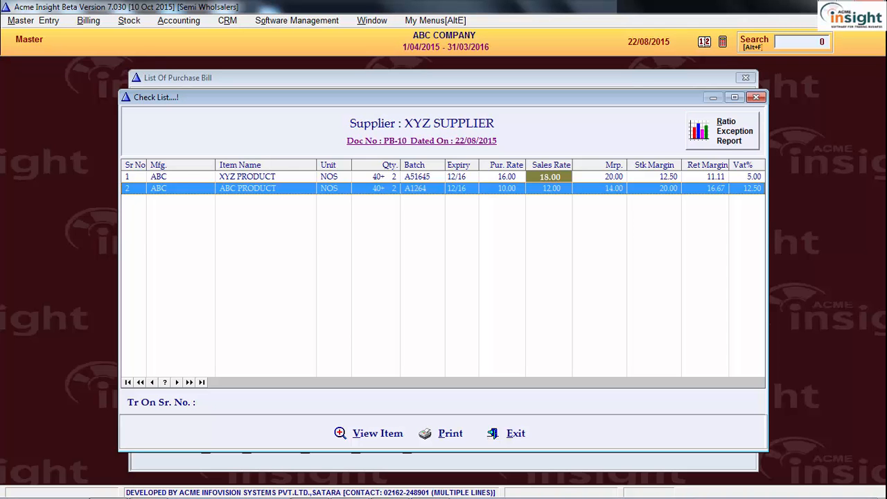
# Step: Open the Ratio Exception Report for the bill and examine the margin differences and the current and previous purchase details
pyautogui.click(712, 178)
pyautogui.click(708, 187)
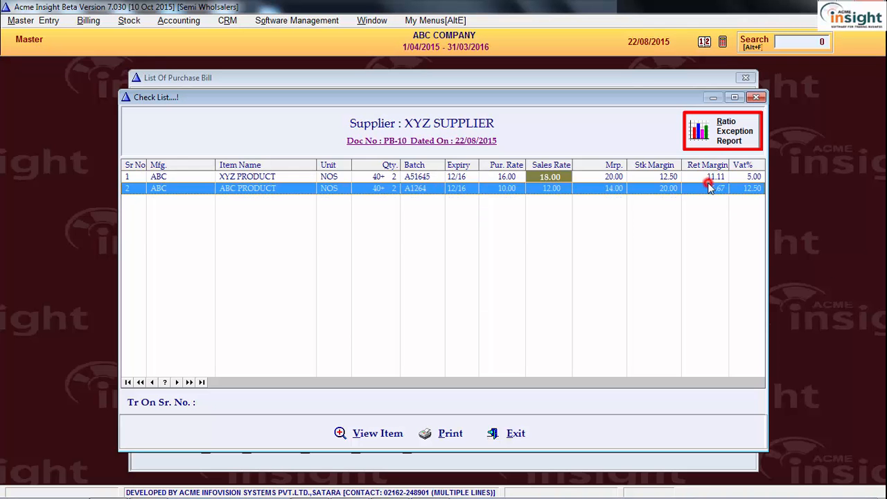
pyautogui.click(744, 136)
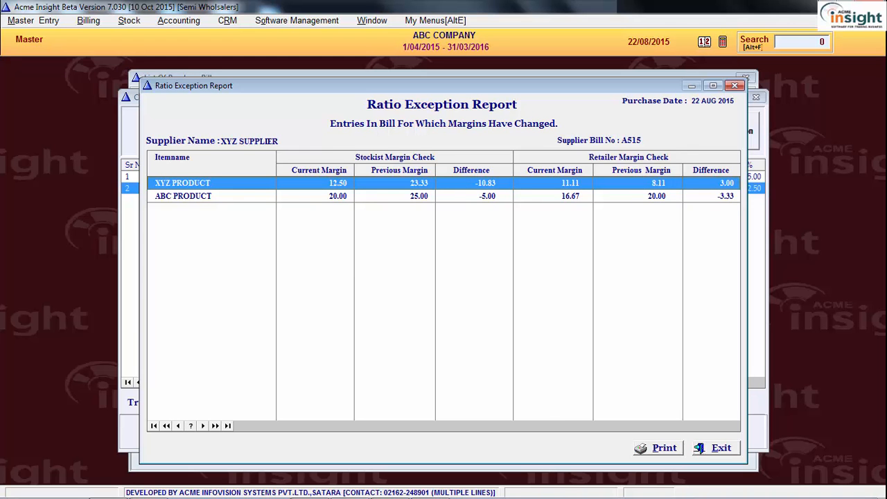
pyautogui.press('Right')
pyautogui.press('Right')
pyautogui.press('Right')
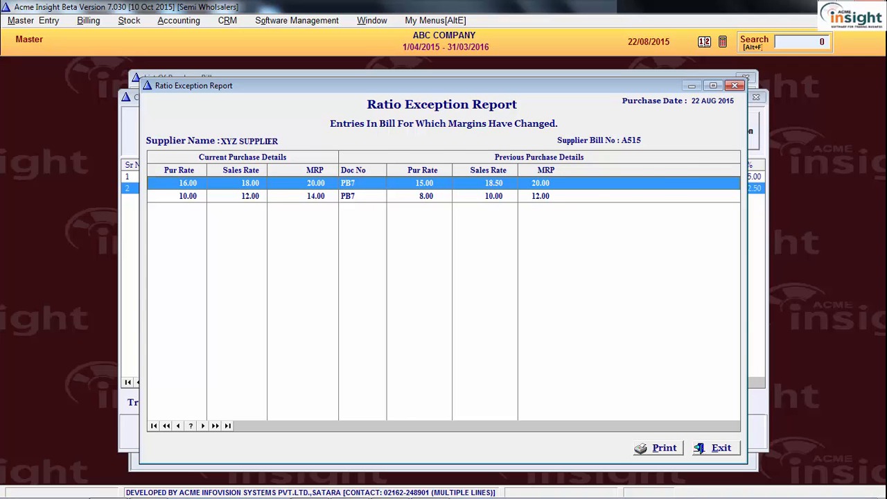
pyautogui.press('Left')
pyautogui.press('Left')
pyautogui.press('Left')
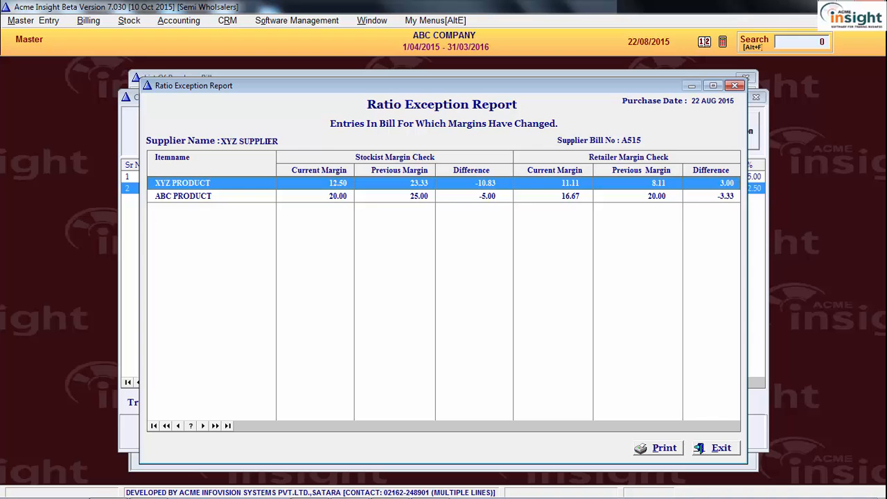
pyautogui.press('Down')
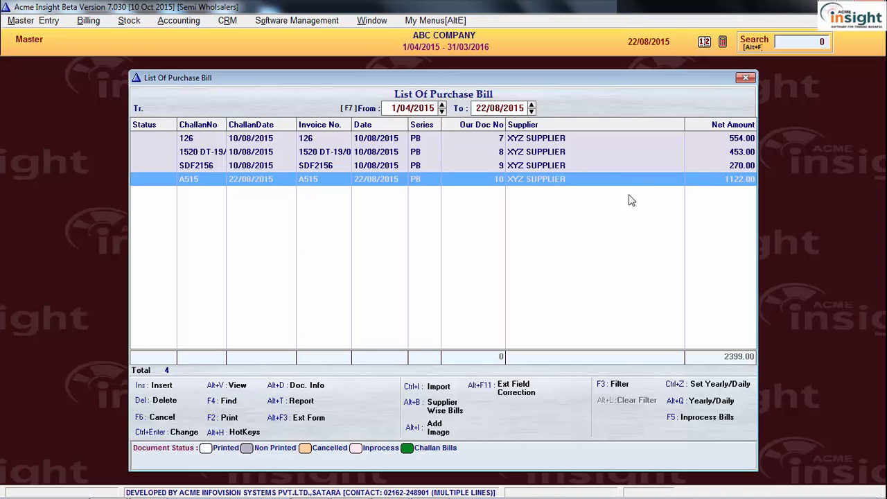
# Step: Open the document information of purchase bill PB-10 and view Free Items Check Against Scheme
pyautogui.click(604, 174)
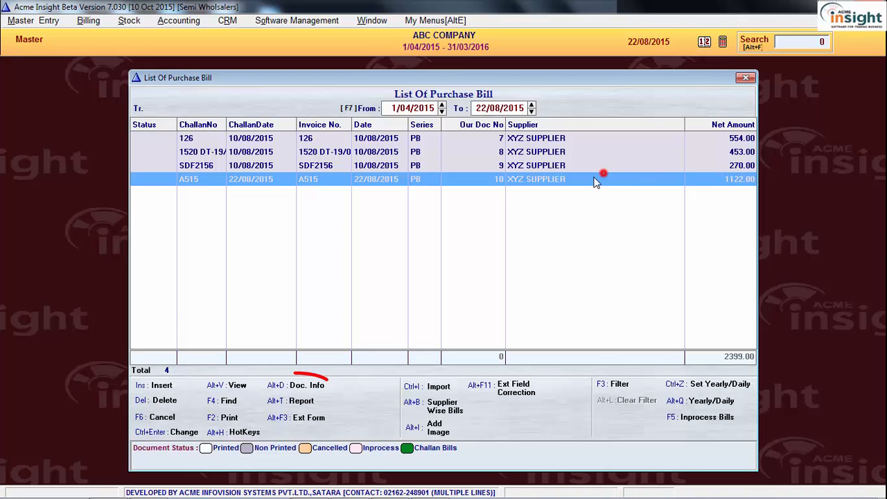
pyautogui.click(305, 387)
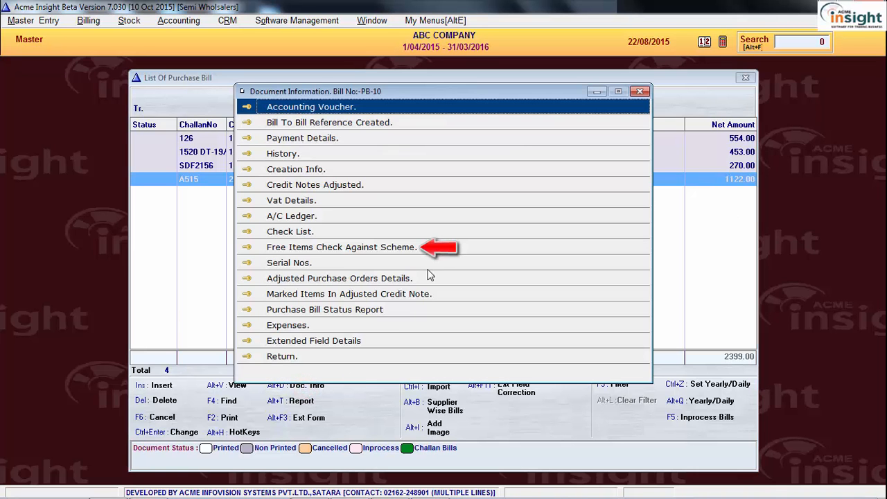
pyautogui.click(462, 252)
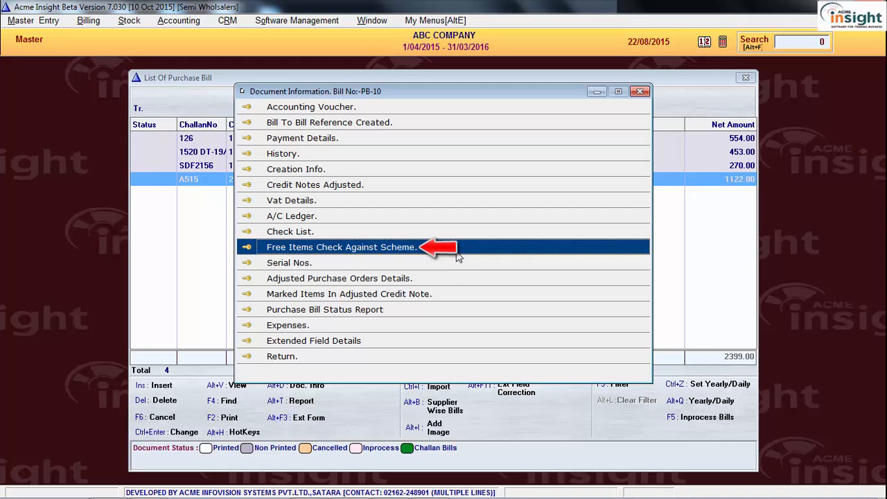
pyautogui.click(463, 252)
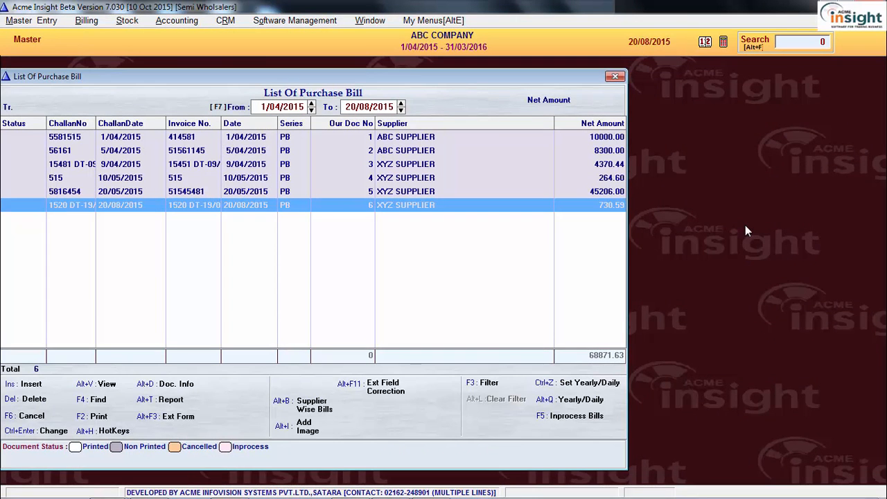
# Step: Try to delete the purchase bill with document number 4 from the purchase bill list
pyautogui.click(451, 177)
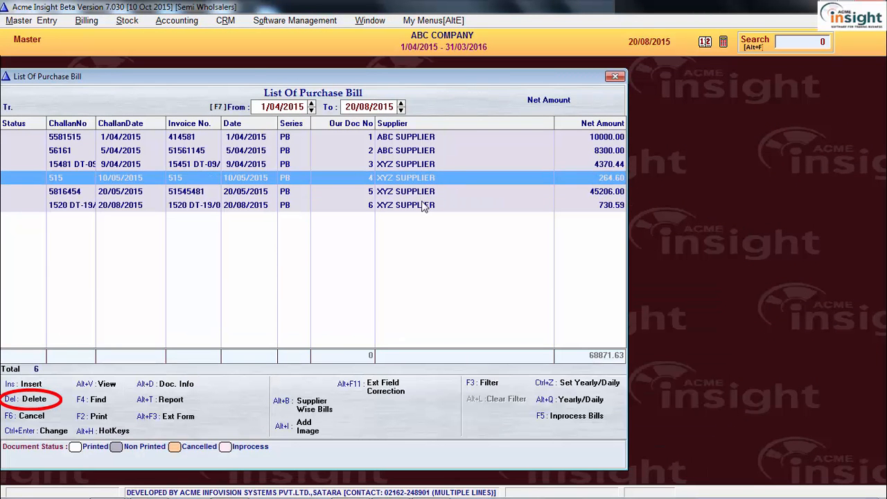
pyautogui.click(35, 400)
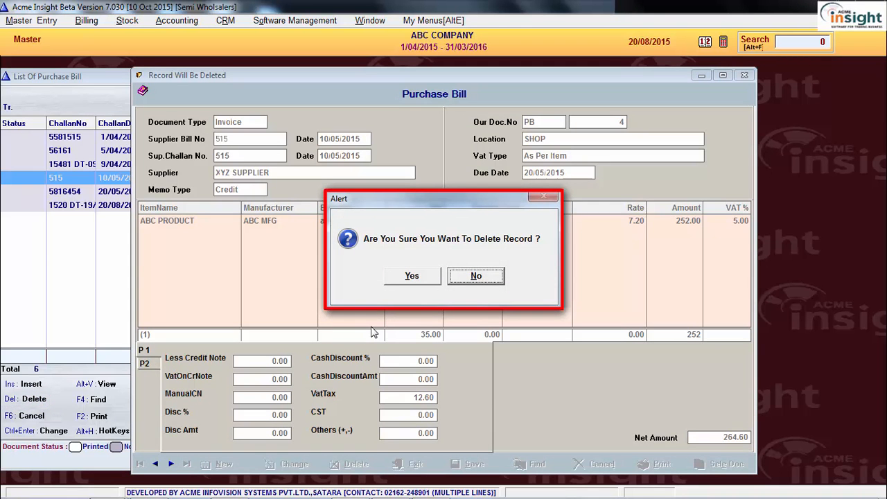
pyautogui.click(429, 280)
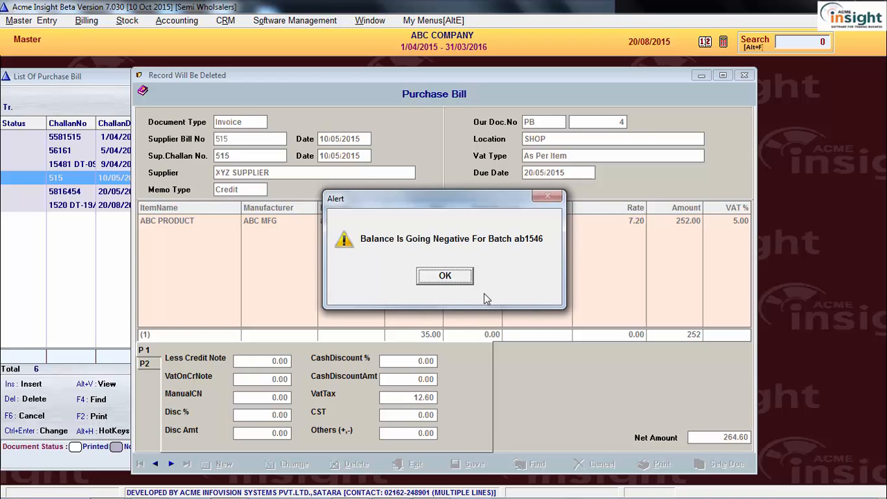
pyautogui.click(448, 276)
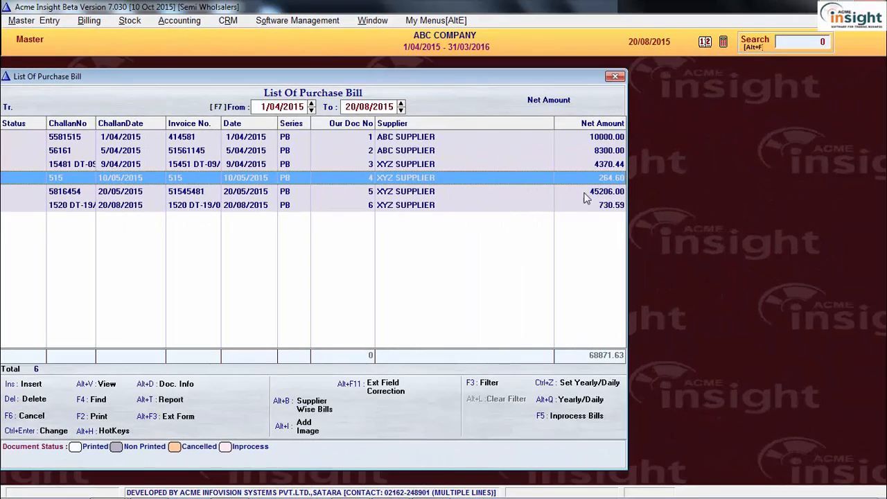
# Step: Cancel the XYZ SUPPLIER purchase bill with document number 3 and confirm the cancellation
pyautogui.click(472, 166)
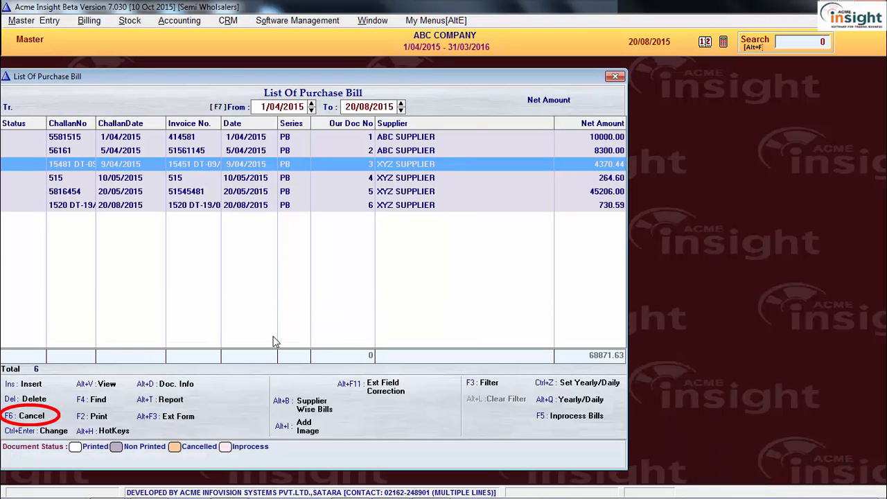
pyautogui.click(31, 416)
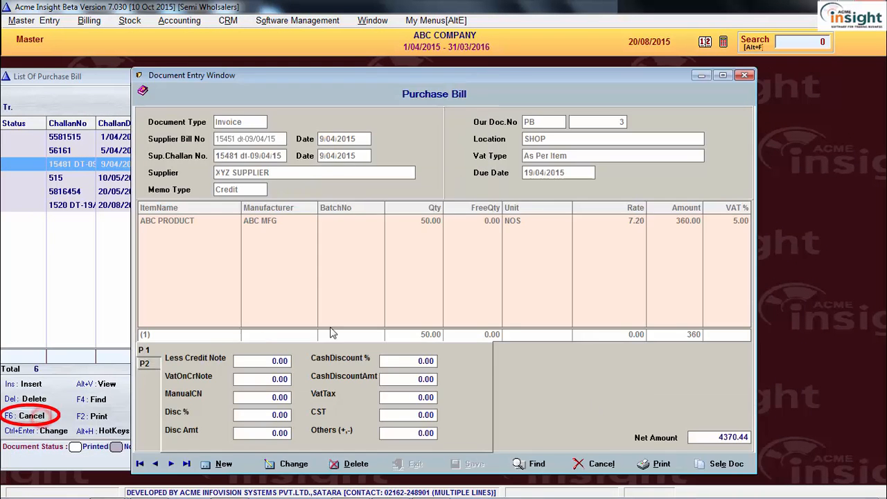
pyautogui.click(426, 276)
pyautogui.click(428, 275)
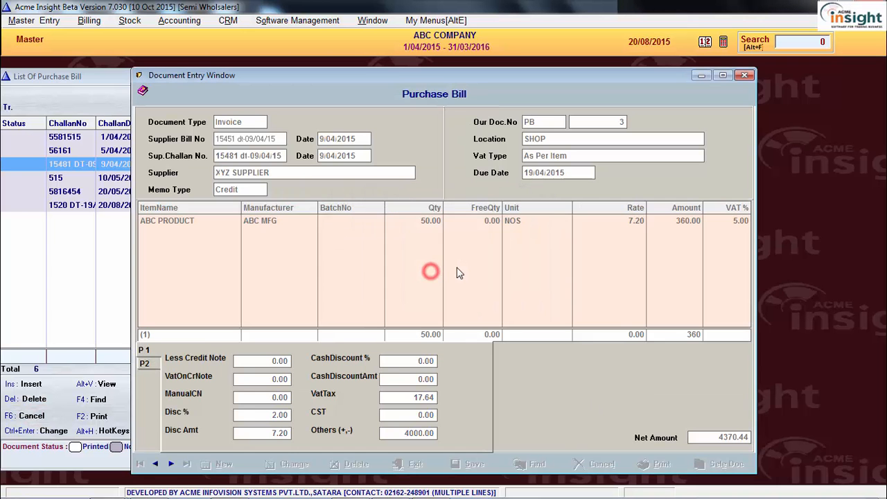
pyautogui.click(363, 179)
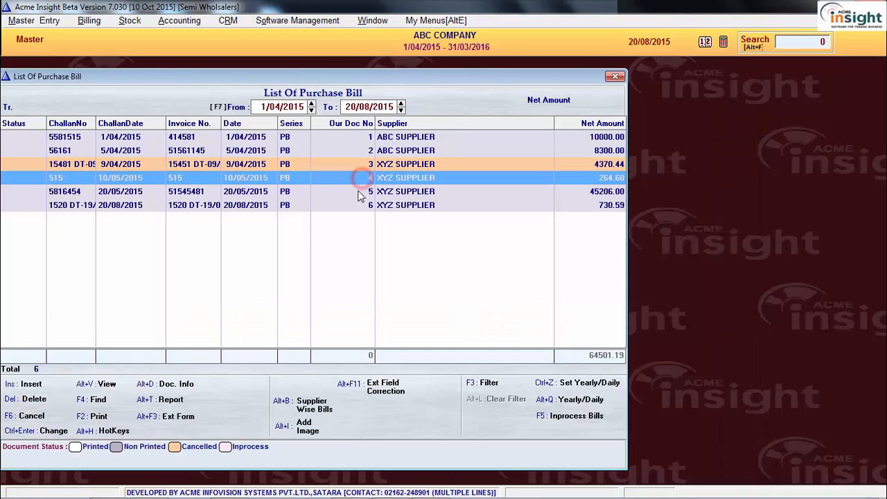
pyautogui.click(357, 205)
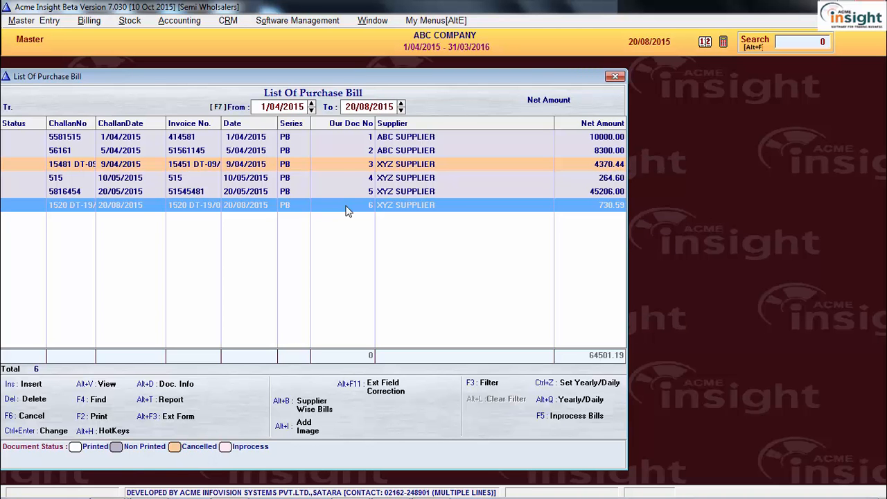
# Step: Restore the cancelled purchase bill with document number 3
pyautogui.click(341, 167)
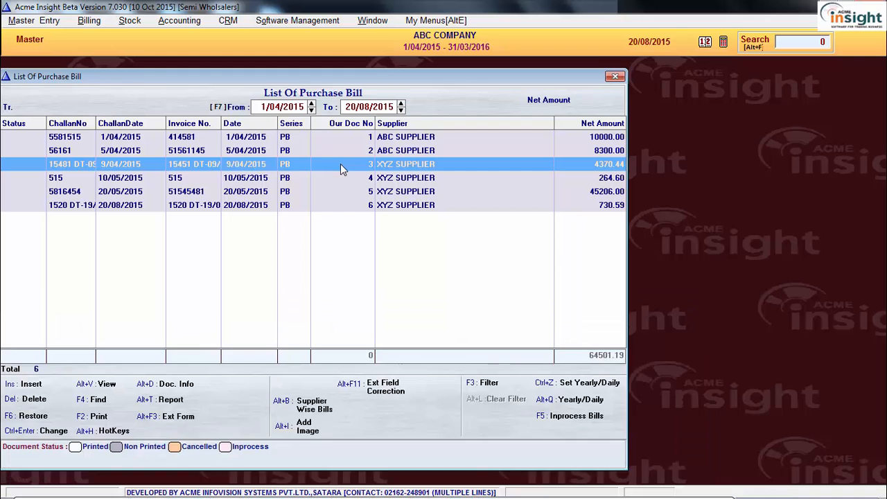
pyautogui.press('F6')
pyautogui.click(414, 275)
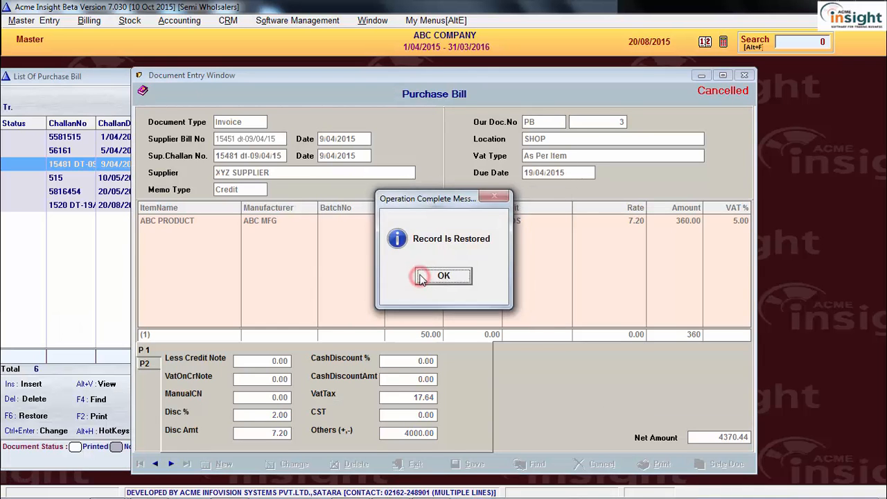
pyautogui.click(418, 274)
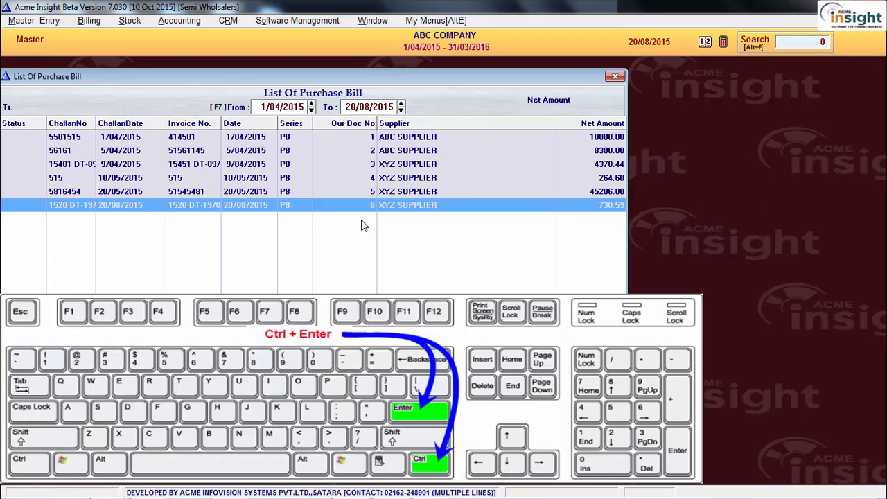
# Step: Change the discount of purchase bill number 3 to 3%, save the bill and open it for viewing
pyautogui.click(365, 168)
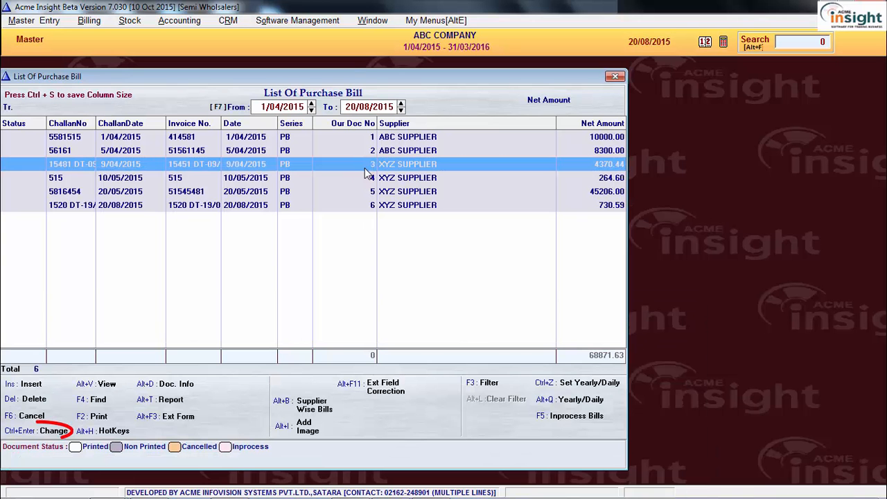
pyautogui.hotkey('ctrl', 'Return')
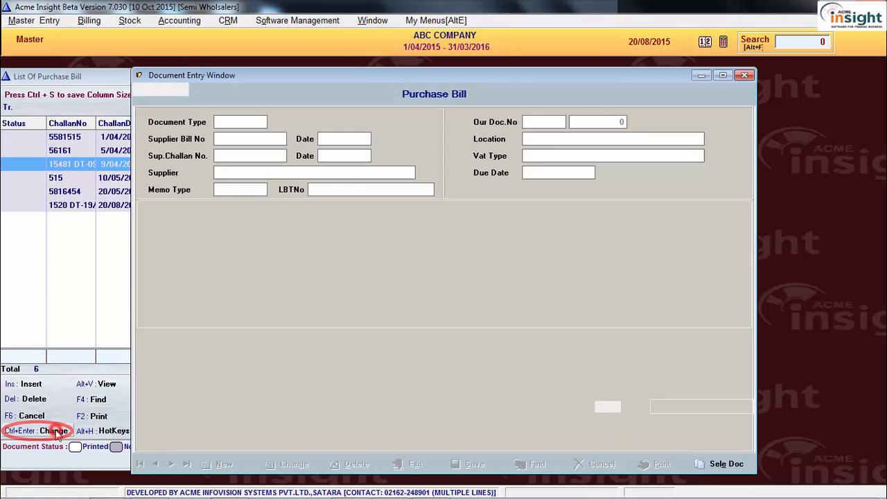
pyautogui.press('Return')
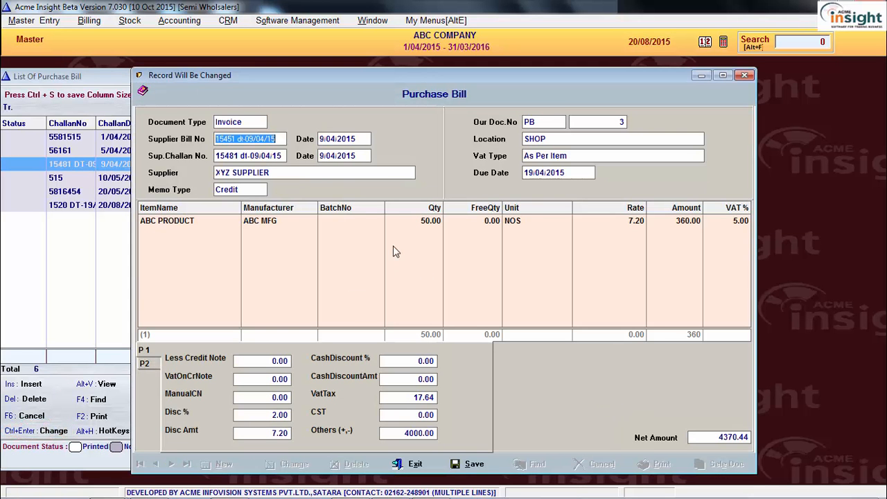
pyautogui.click(244, 414)
pyautogui.write('3')
pyautogui.press('Return')
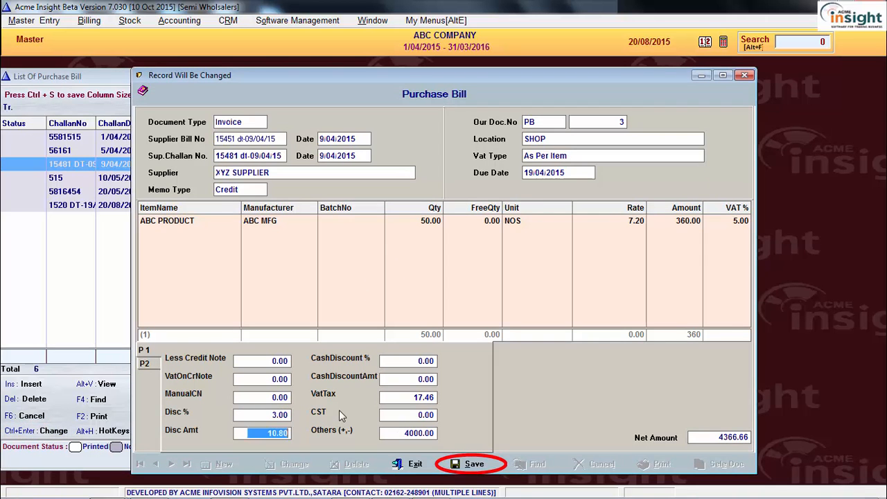
pyautogui.click(470, 464)
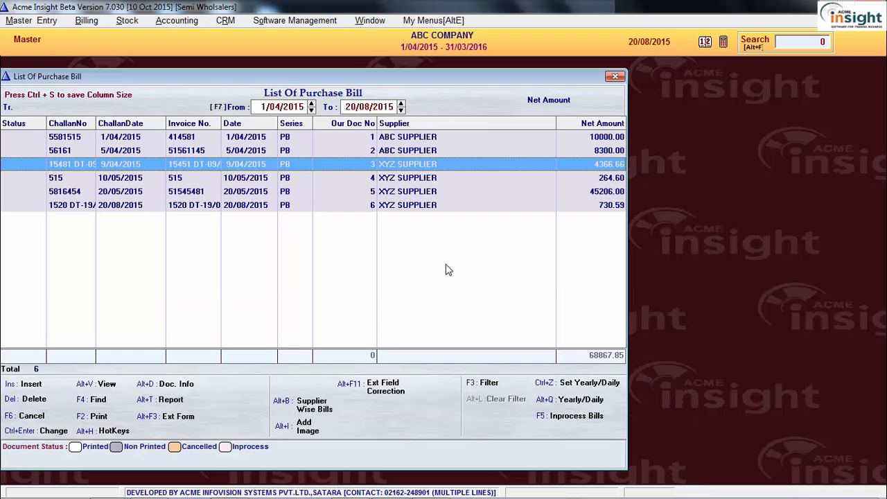
pyautogui.click(111, 390)
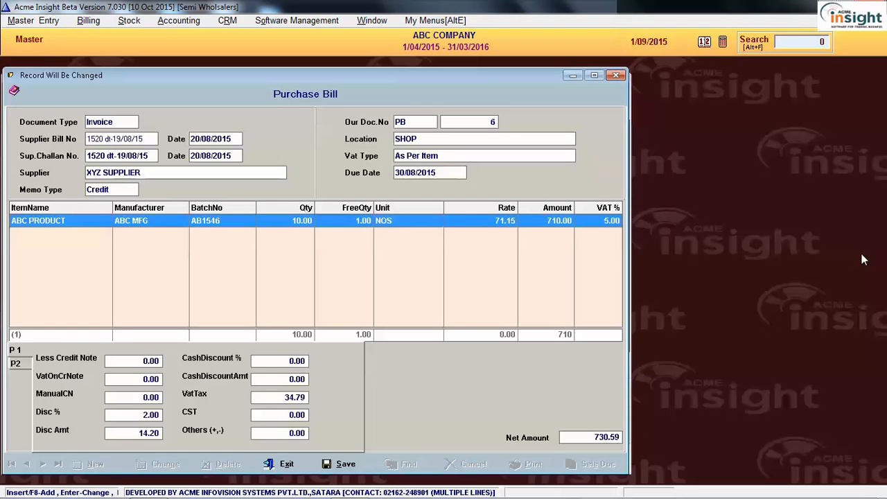
# Step: Set Round Purchase Bill Amount to Yes in XYZ SUPPLIER's account record, then reapply the supplier and save purchase bill number 6
pyautogui.click(204, 172)
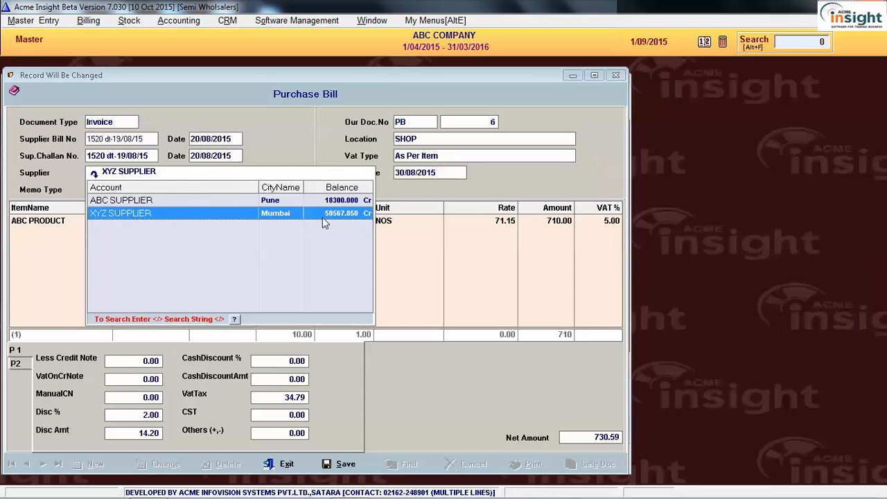
pyautogui.hotkey('ctrl', 'Return')
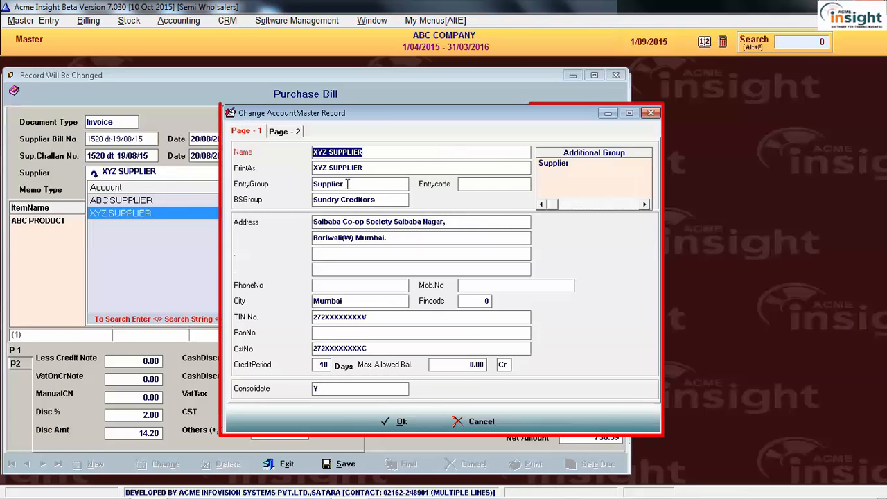
pyautogui.moveTo(382, 113); pyautogui.dragTo(253, 106)
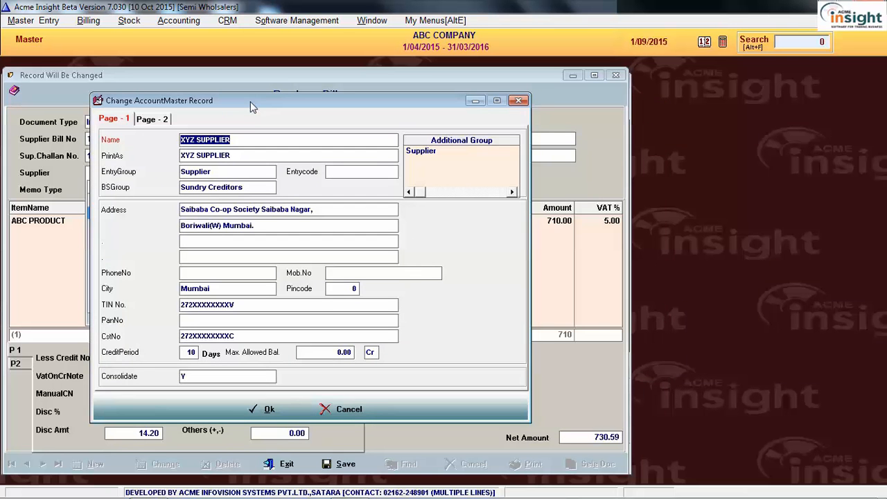
pyautogui.click(158, 119)
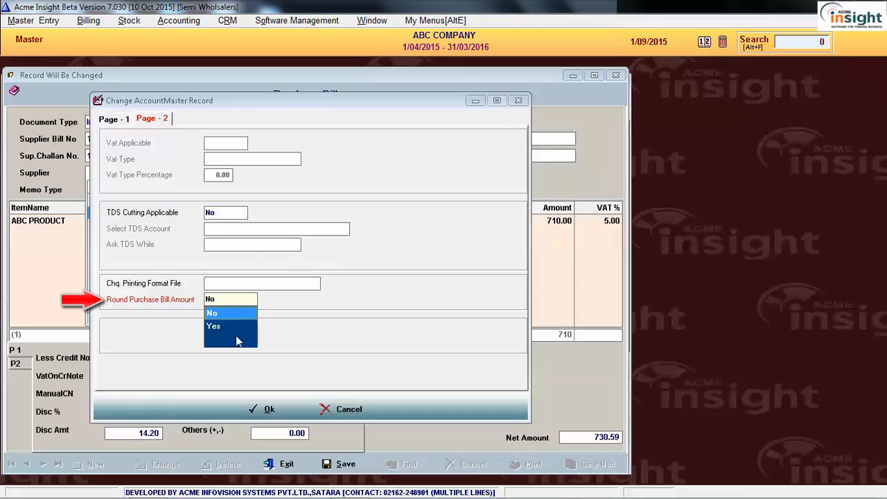
pyautogui.press('Down')
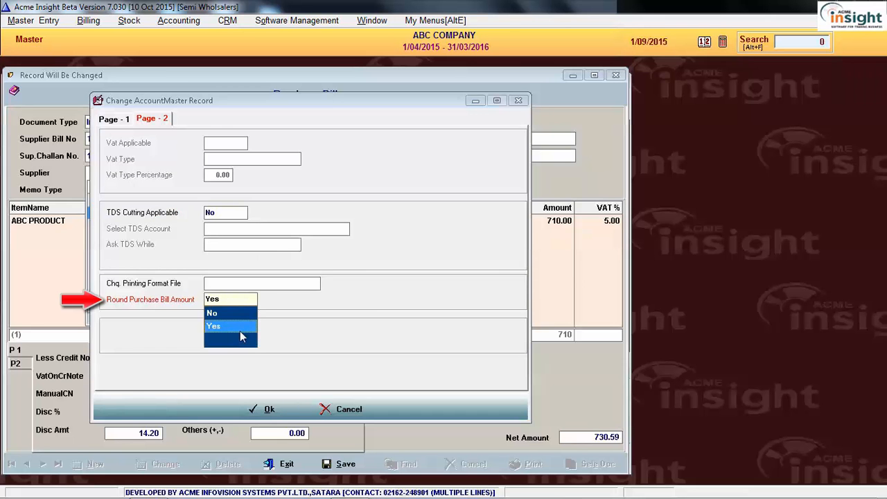
pyautogui.click(244, 325)
pyautogui.click(264, 411)
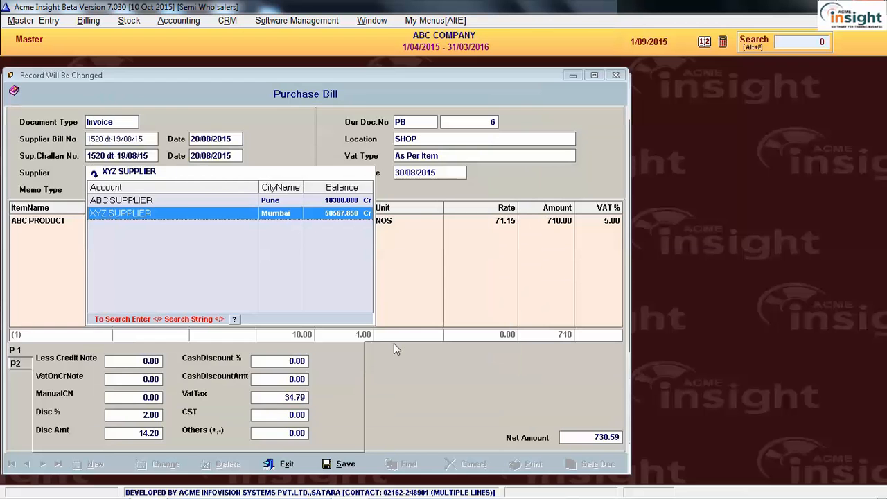
pyautogui.press('Return')
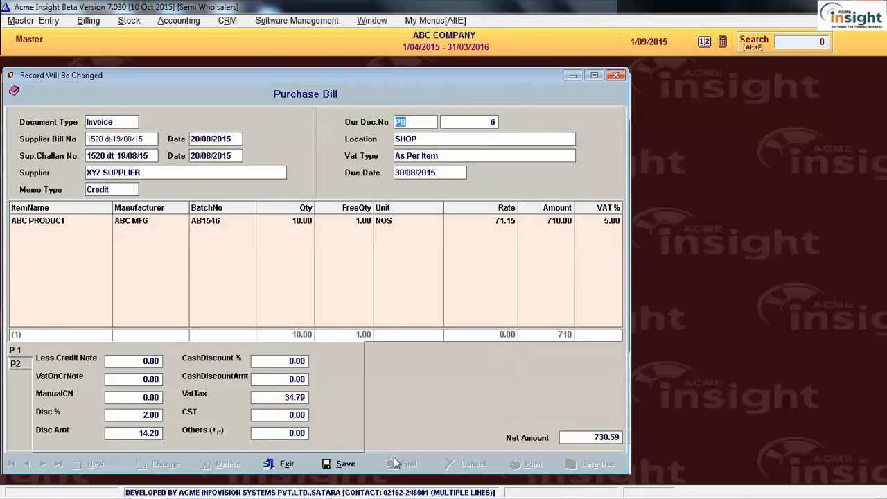
pyautogui.click(342, 464)
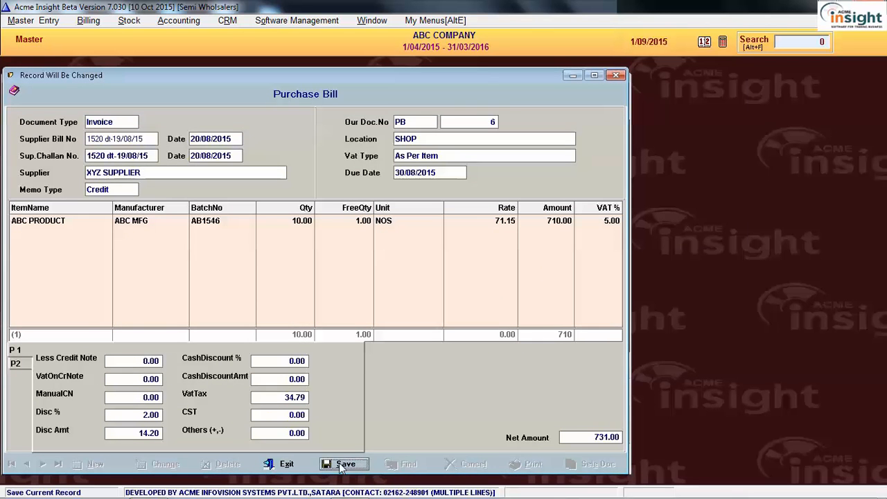
# Step: Start a new item entry on the purchase bill and look over the products offered for XYZ SUPPLIER
pyautogui.click(397, 226)
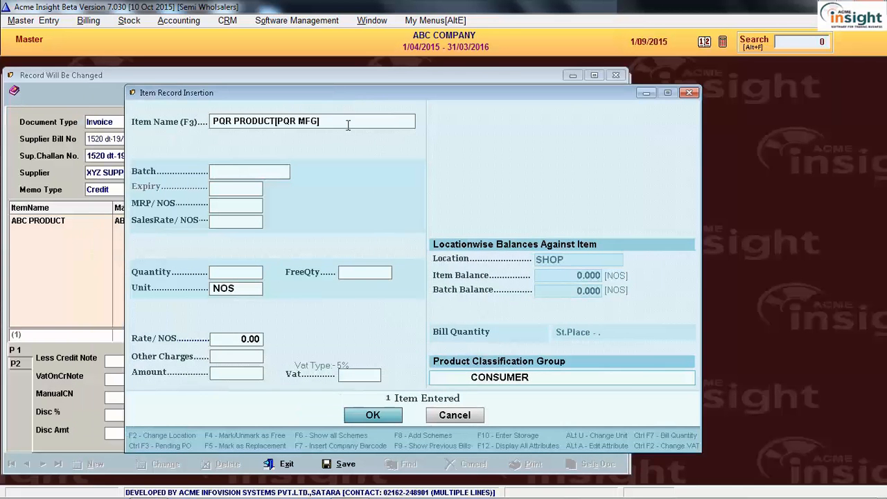
pyautogui.click(353, 124)
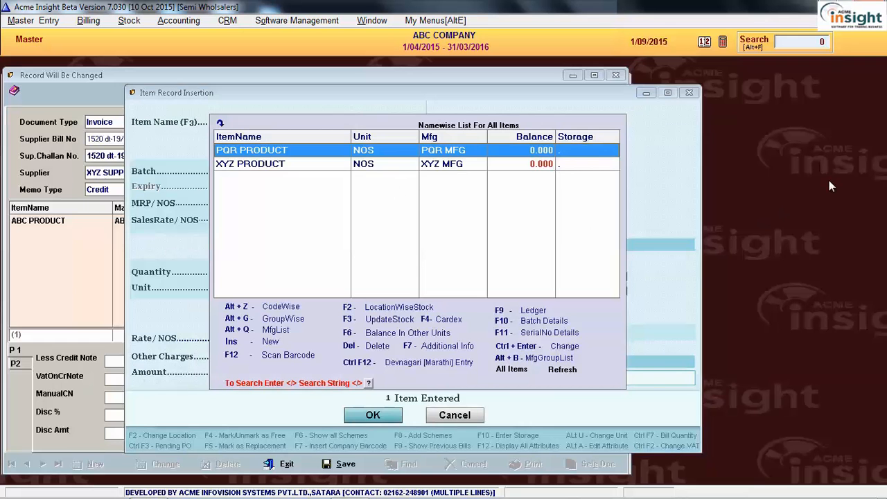
pyautogui.press('Down')
pyautogui.press('Up')
# Step: Open the settings for manufacturers against suppliers and view the manufacturers represented by XYZ SUPPLIER
pyautogui.click(20, 21)
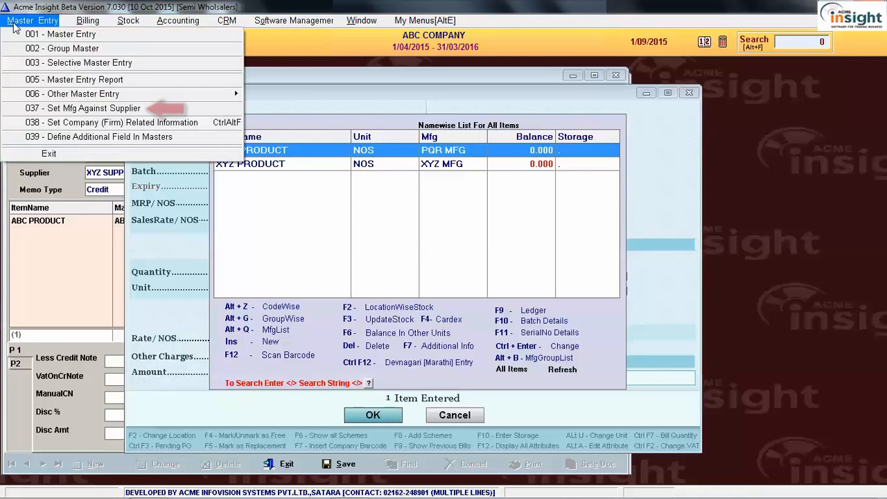
pyautogui.click(11, 109)
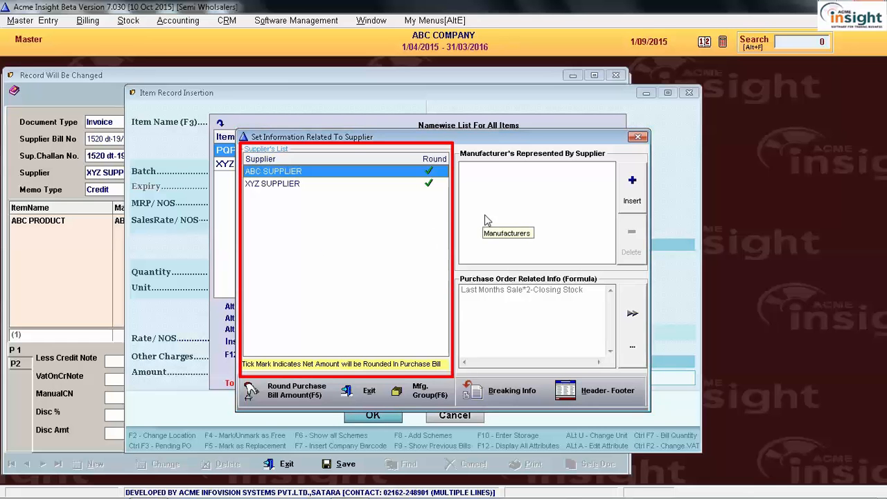
pyautogui.click(307, 184)
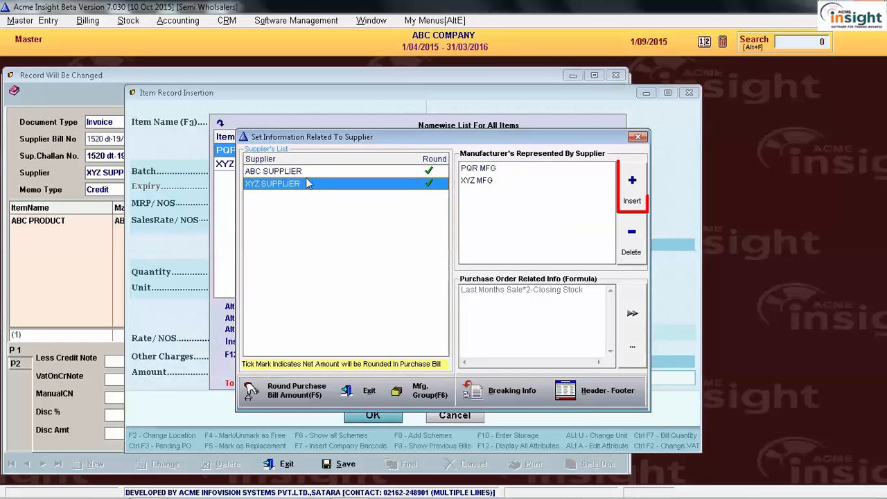
# Step: Assign the manufacturers ABC MFG and XYZ MFG to ABC SUPPLIER
pyautogui.click(319, 172)
pyautogui.click(630, 183)
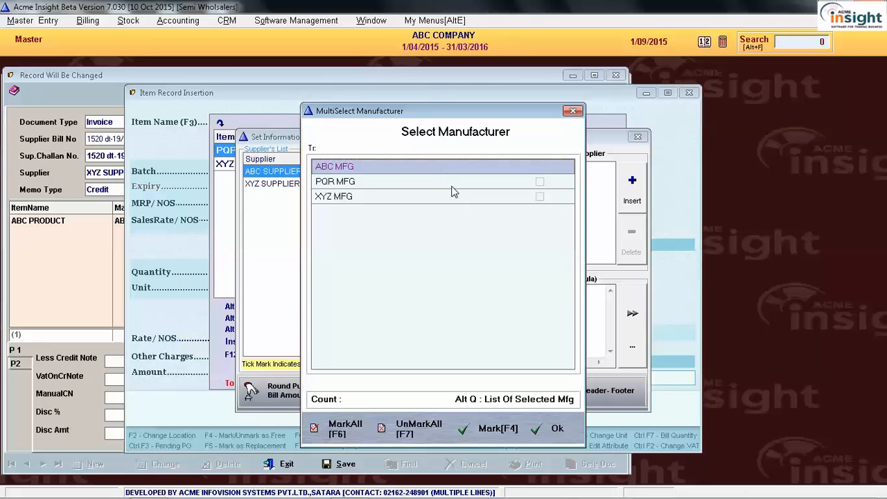
pyautogui.press('Down')
pyautogui.press('Down')
pyautogui.press('Up')
pyautogui.press('Up')
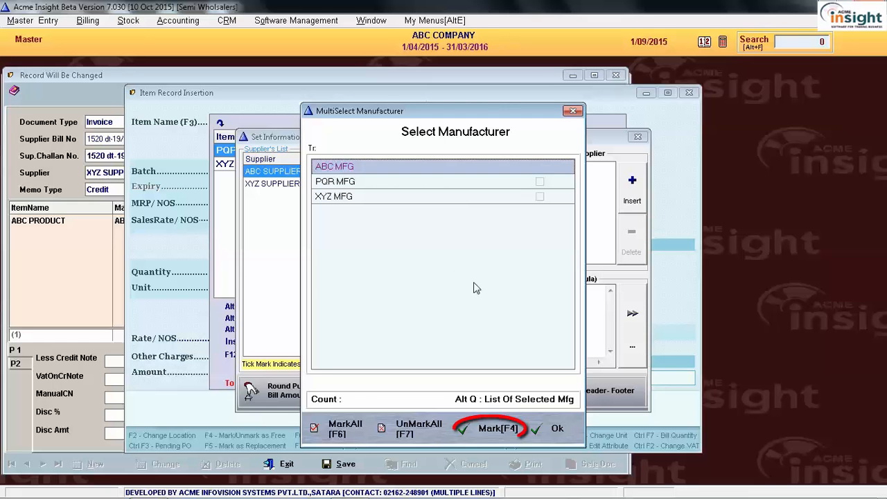
pyautogui.press('F4')
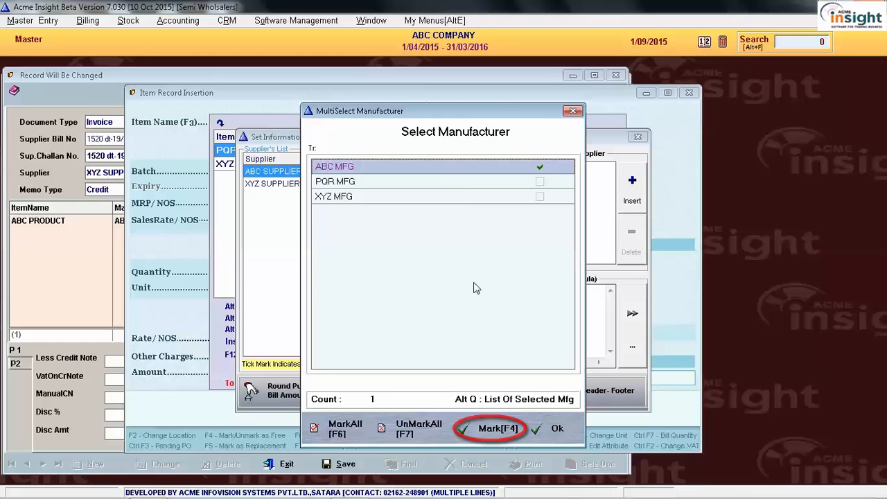
pyautogui.press('Down')
pyautogui.press('Down')
pyautogui.press('F4')
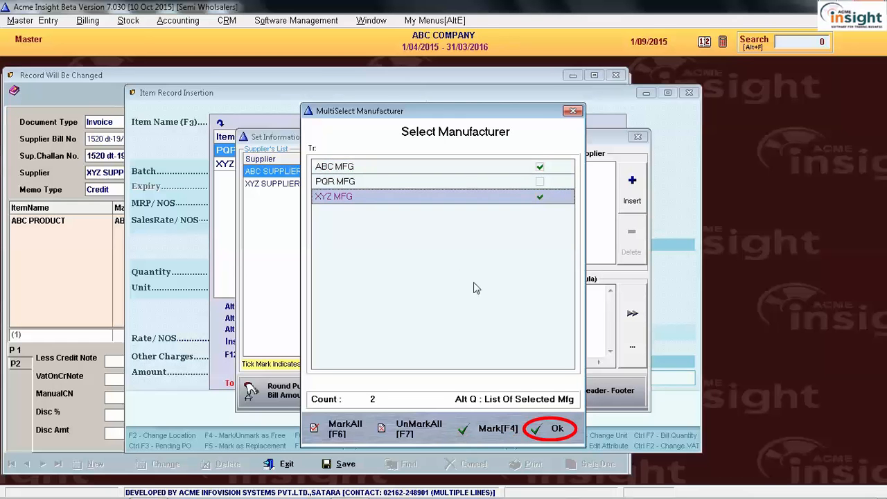
pyautogui.click(555, 424)
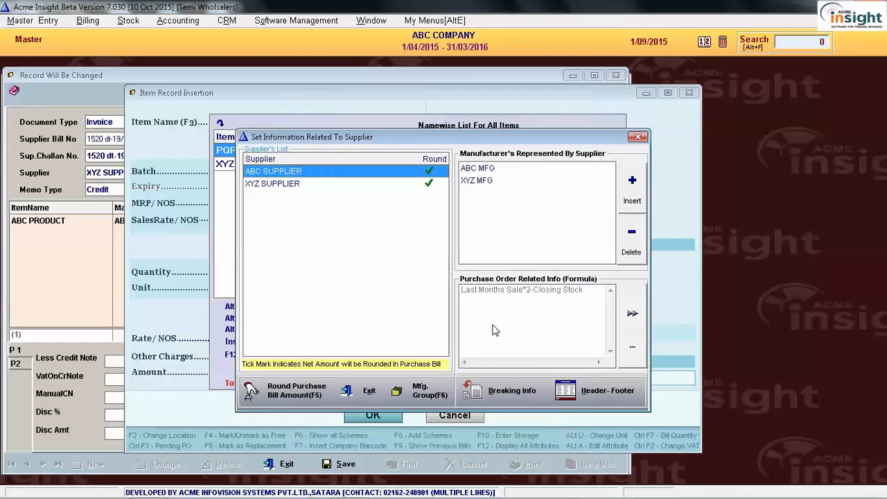
# Step: Check ABC SUPPLIER's assigned manufacturers, close the supplier settings and leave the item entry without adding a product
pyautogui.click(488, 182)
pyautogui.click(493, 172)
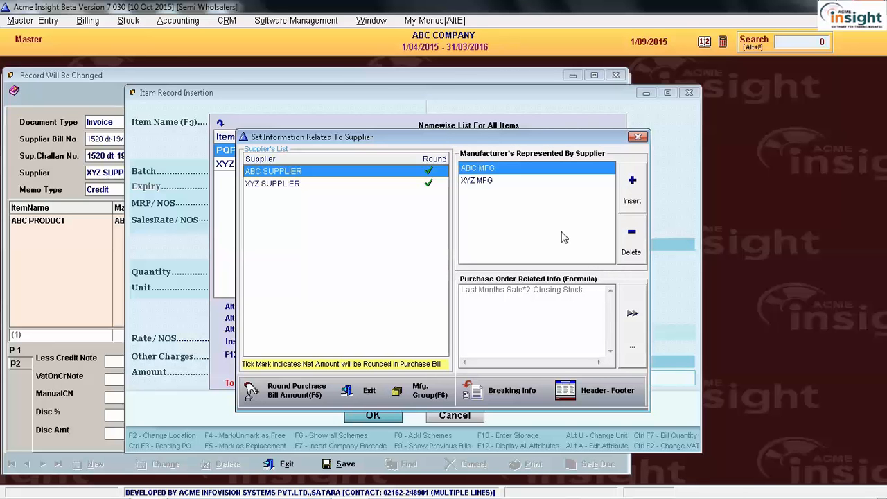
pyautogui.click(638, 137)
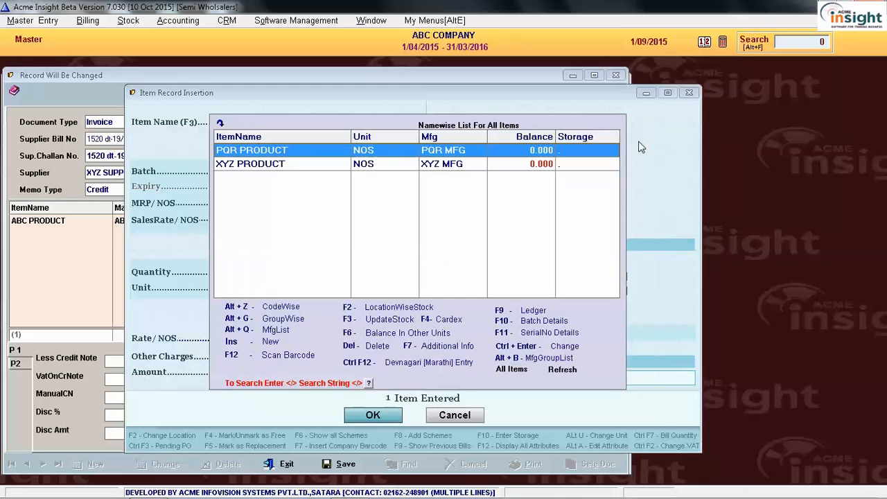
pyautogui.press('Escape')
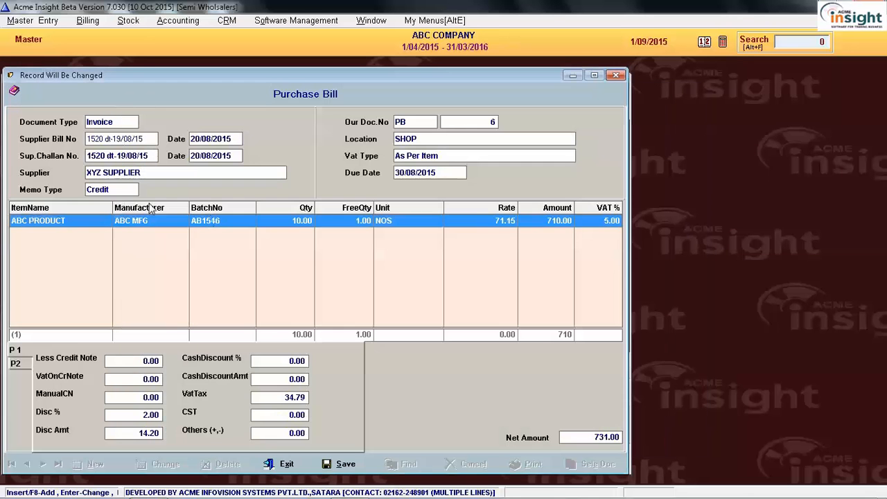
# Step: Change the supplier of purchase bill number 6 to ABC SUPPLIER and proceed through the header fields to the item list
pyautogui.click(124, 173)
pyautogui.doubleClick(118, 201)
pyautogui.press('Return')
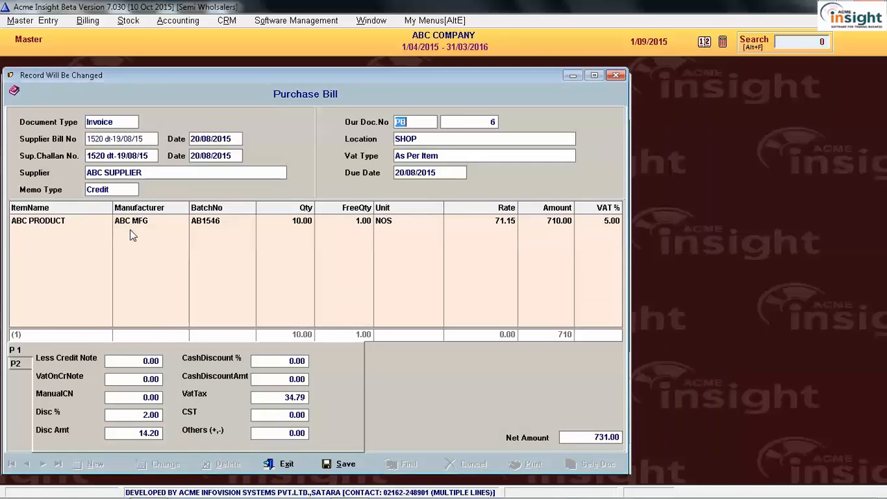
pyautogui.press('Return')
pyautogui.press('Return')
pyautogui.press('Return')
pyautogui.press('Return')
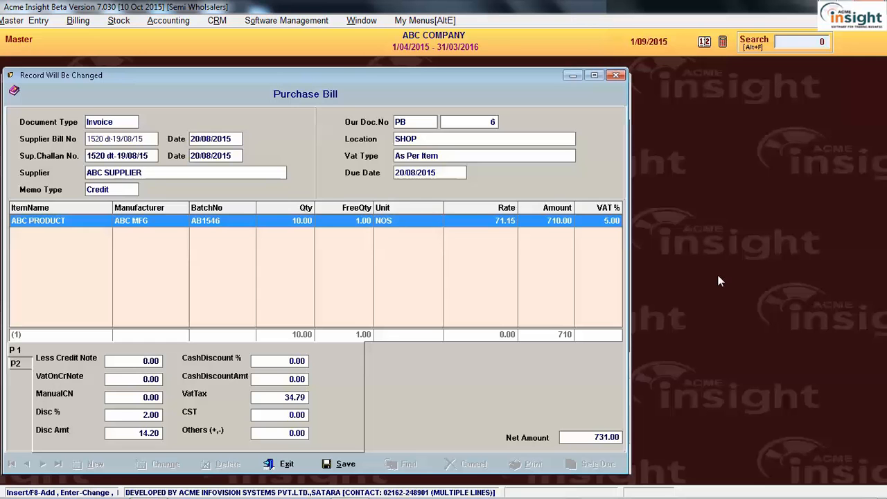
# Step: Set the purchase bill's Vat Type to CST 2%
pyautogui.click(502, 157)
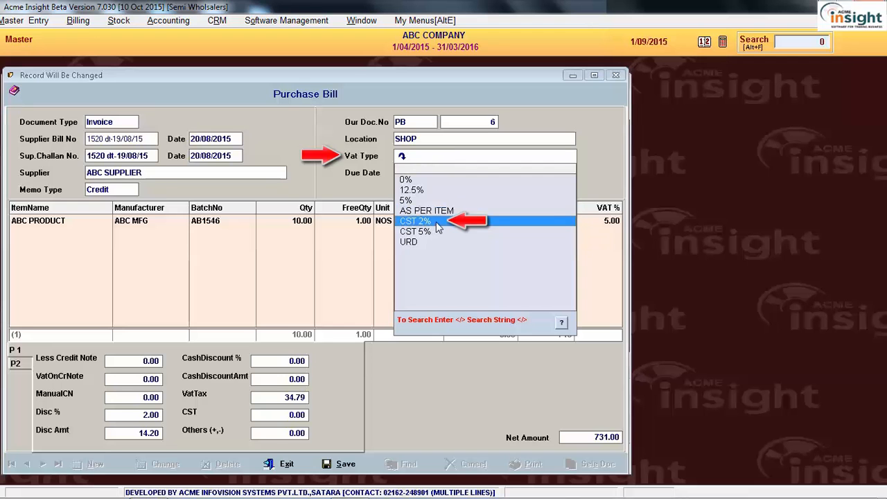
pyautogui.click(427, 224)
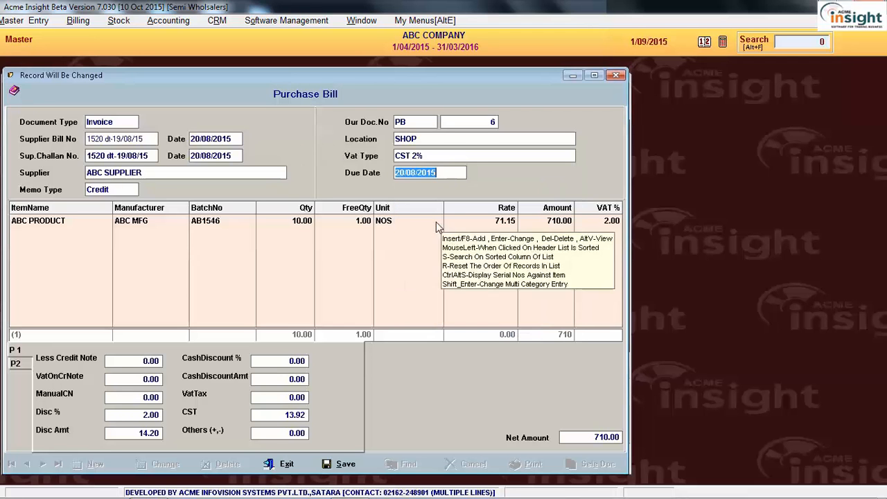